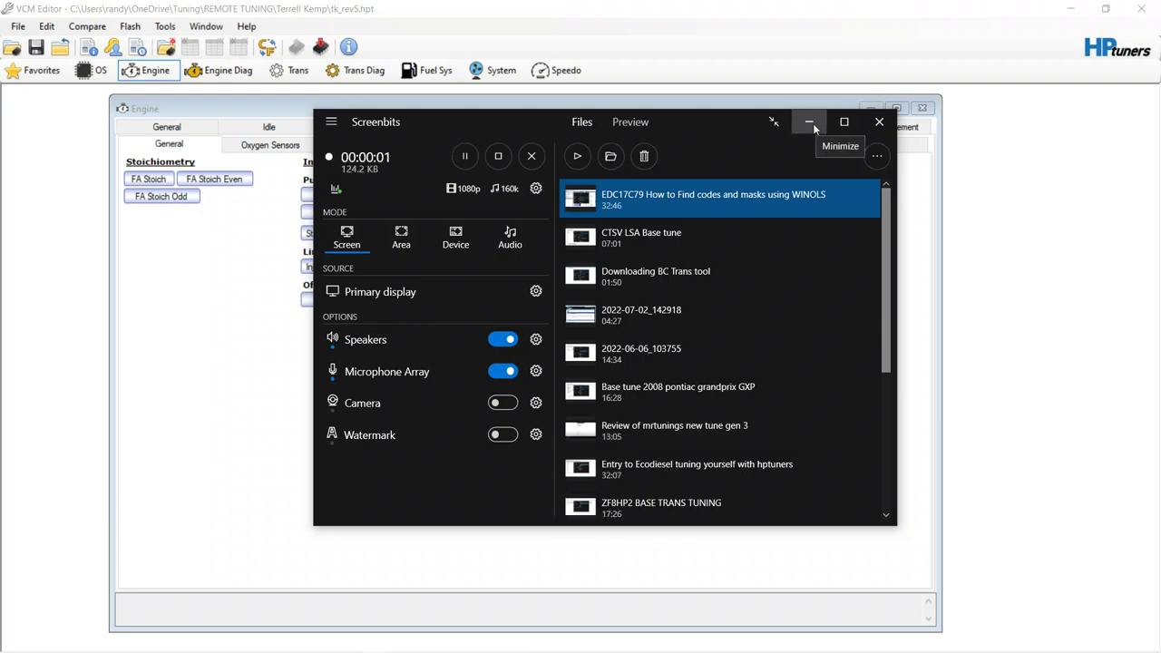
Step: Minimize the Screenbits recorder to reveal the Engine window's Fuel > General page
left_click(809, 122)
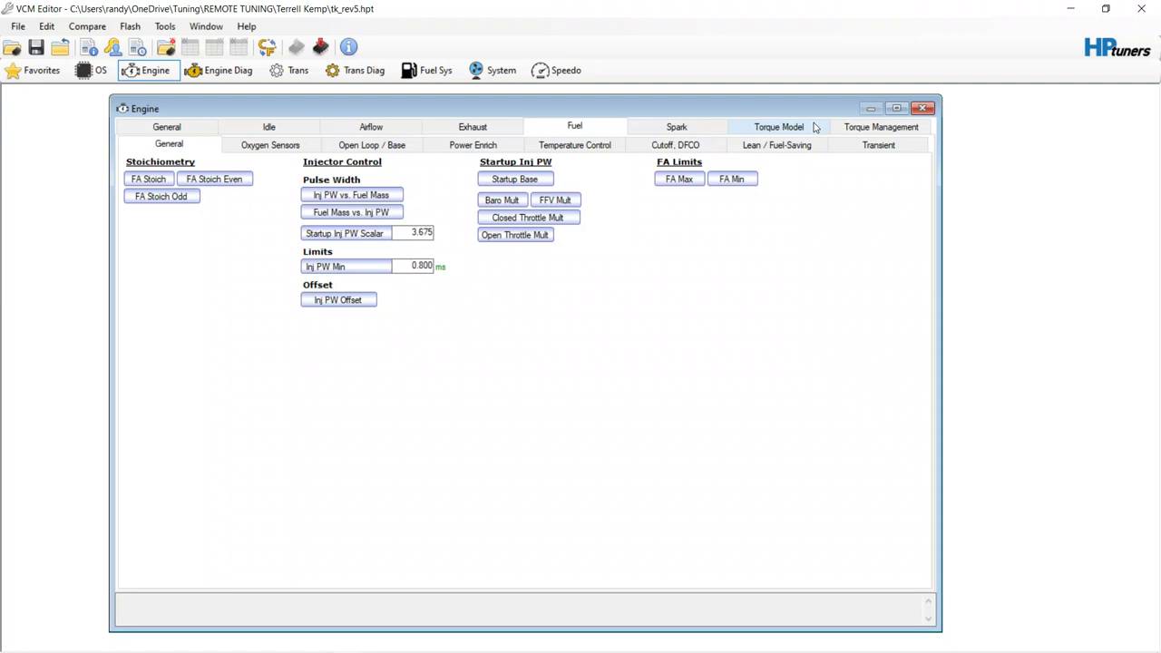
left_click(47, 26)
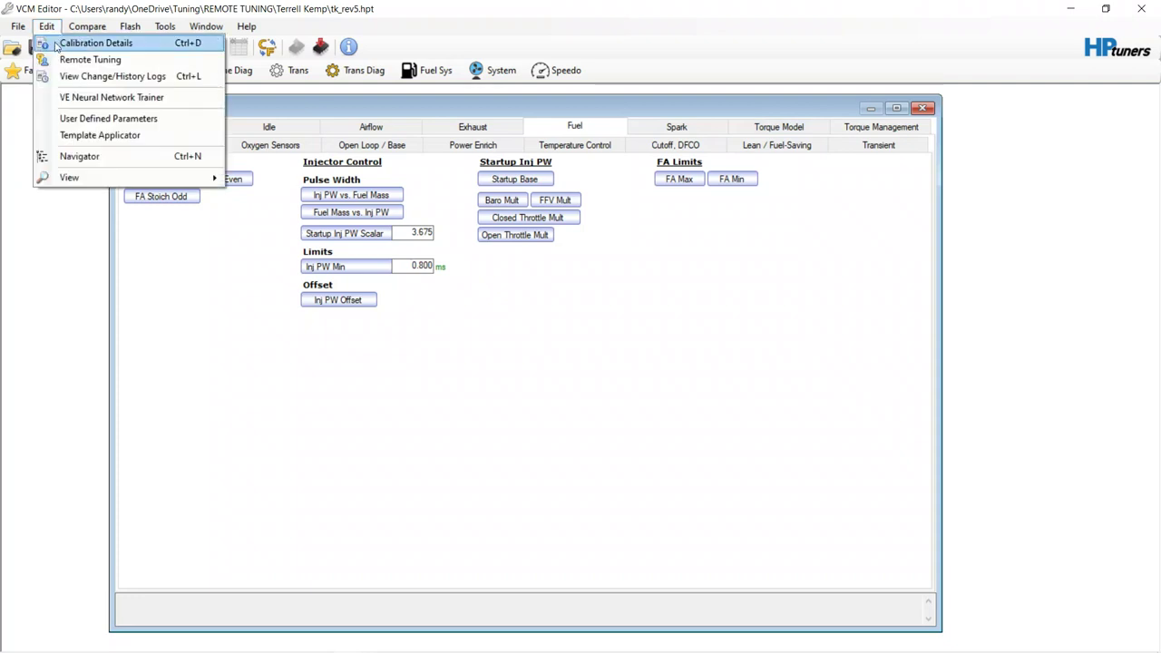
left_click(91, 43)
left_click_drag(1075, 154, 700, 125)
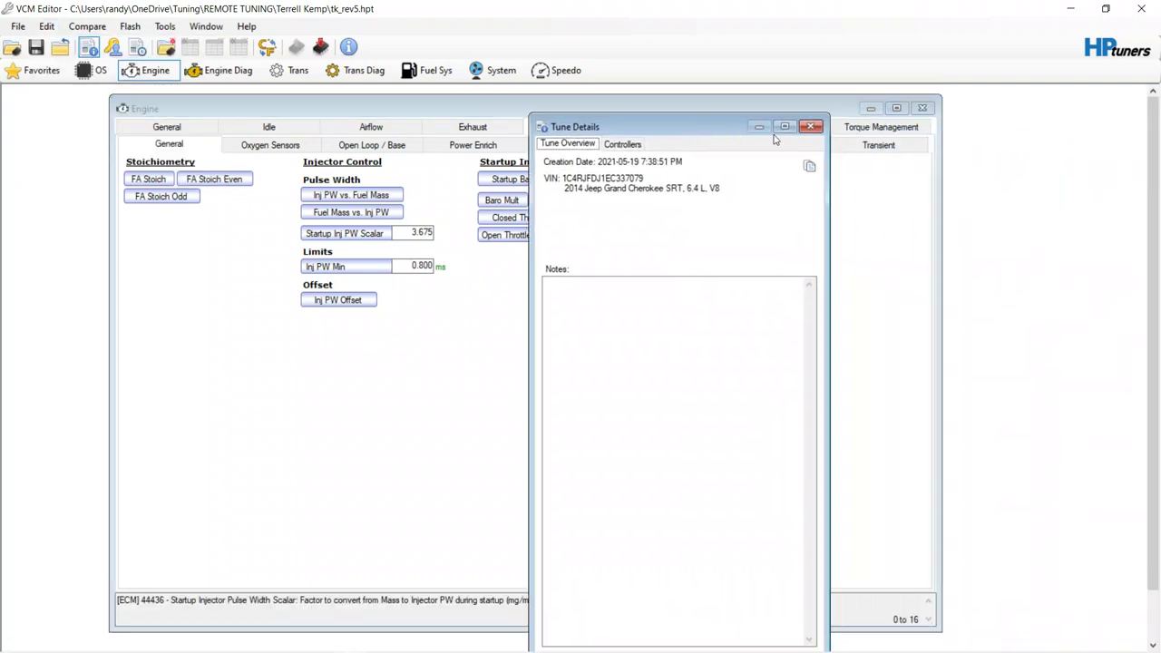
left_click(810, 126)
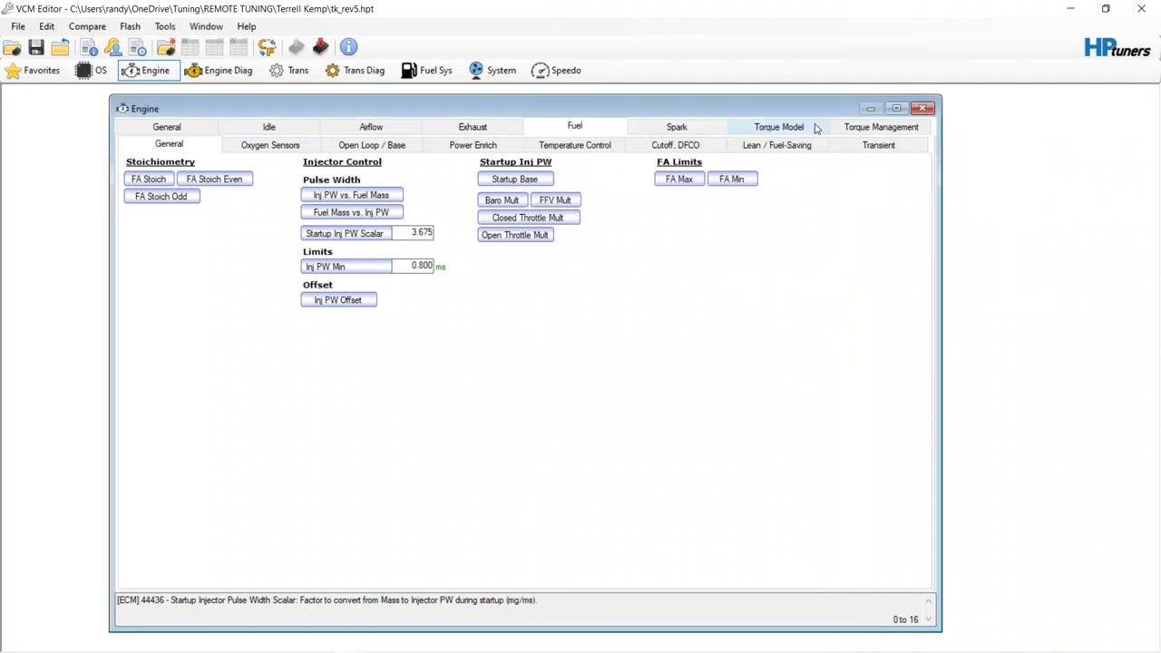
Step: On the Spark page, change the Startup High ECT cranking spark from -5 to 5 degrees
left_click(675, 127)
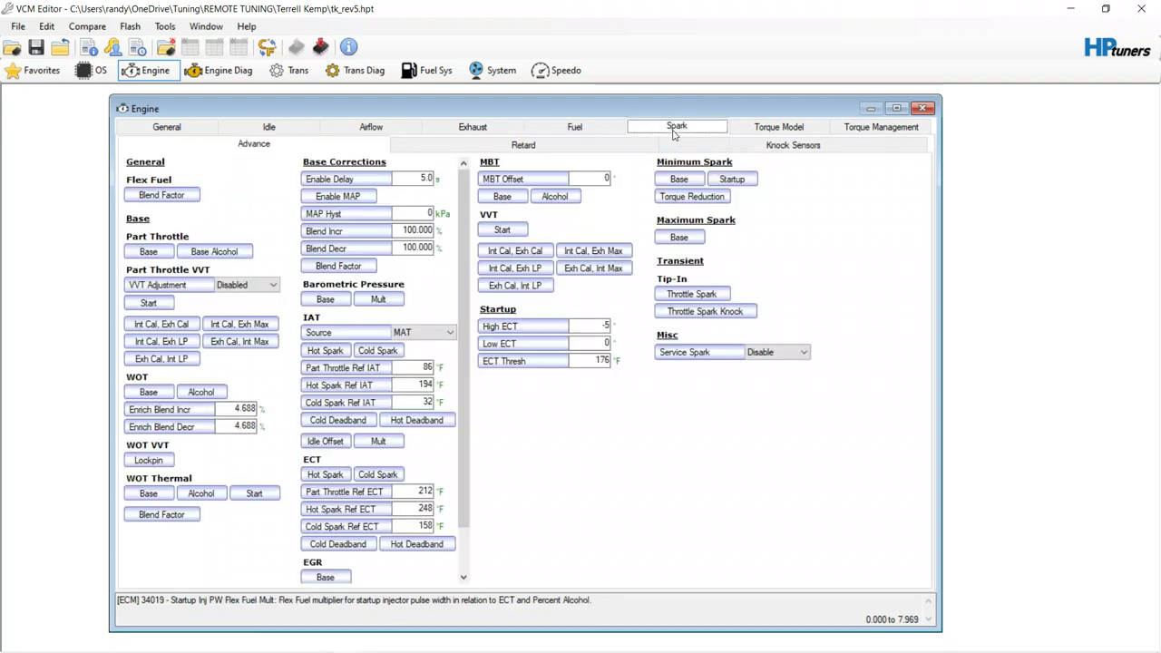
left_click(514, 332)
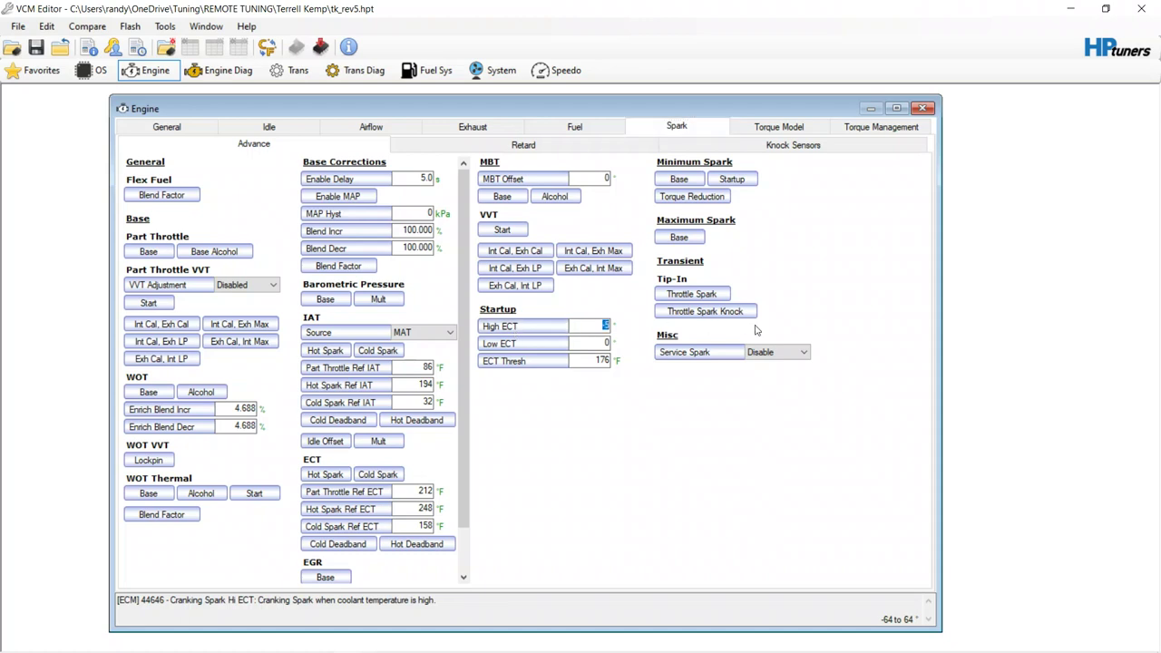
type("5")
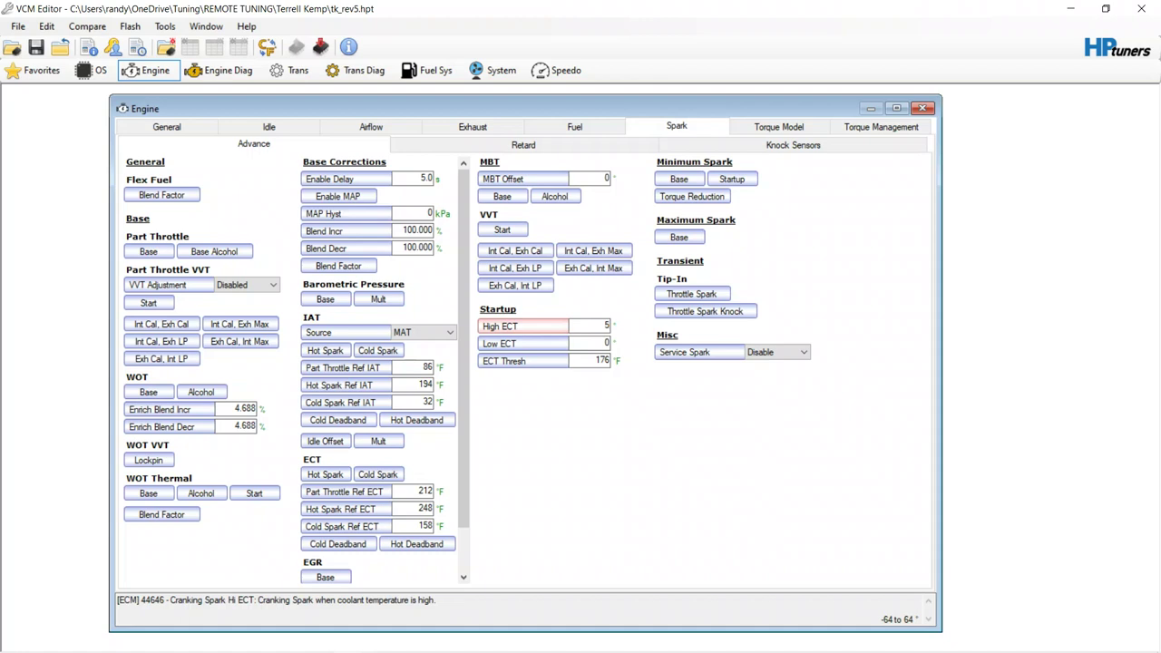
Step: Open the base Spark Minimum table (44679) from Minimum Spark on the Spark > Advance page
left_click(692, 182)
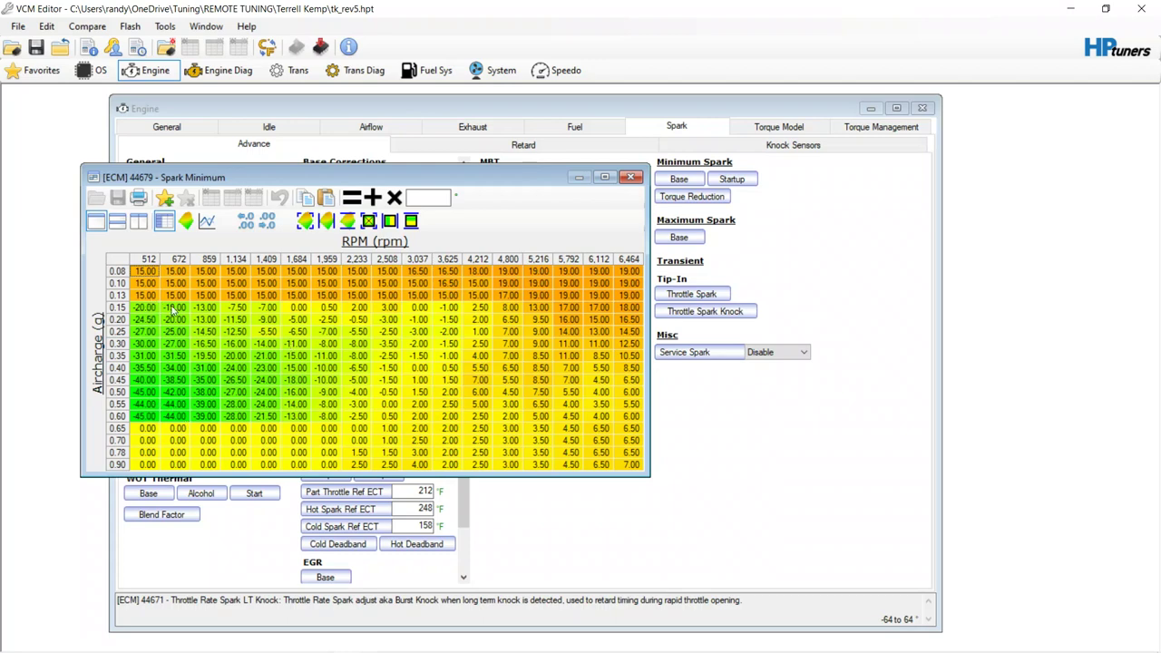
left_click_drag(205, 308, 453, 335)
left_click(426, 197)
type("-15")
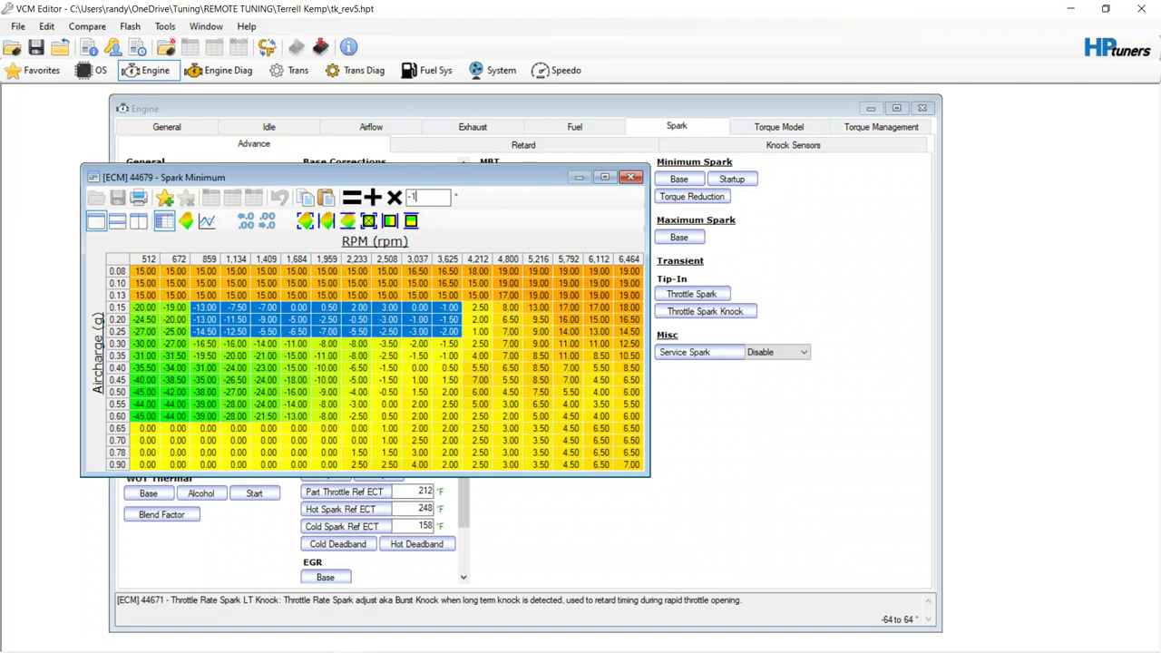
left_click(352, 197)
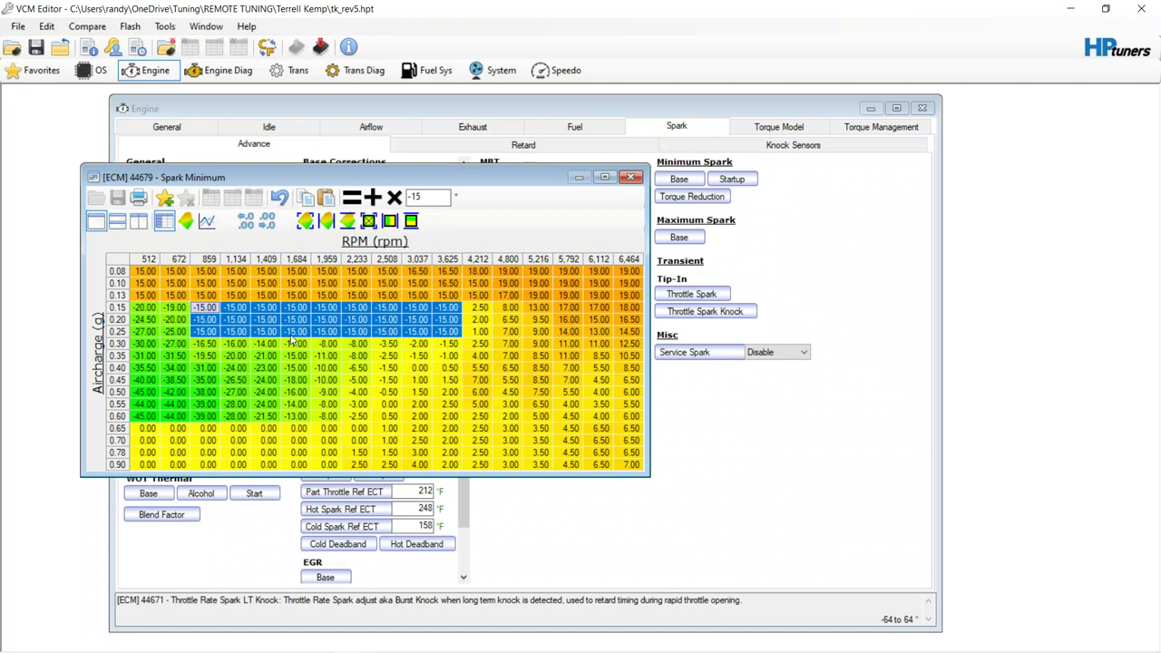
left_click_drag(266, 344, 447, 345)
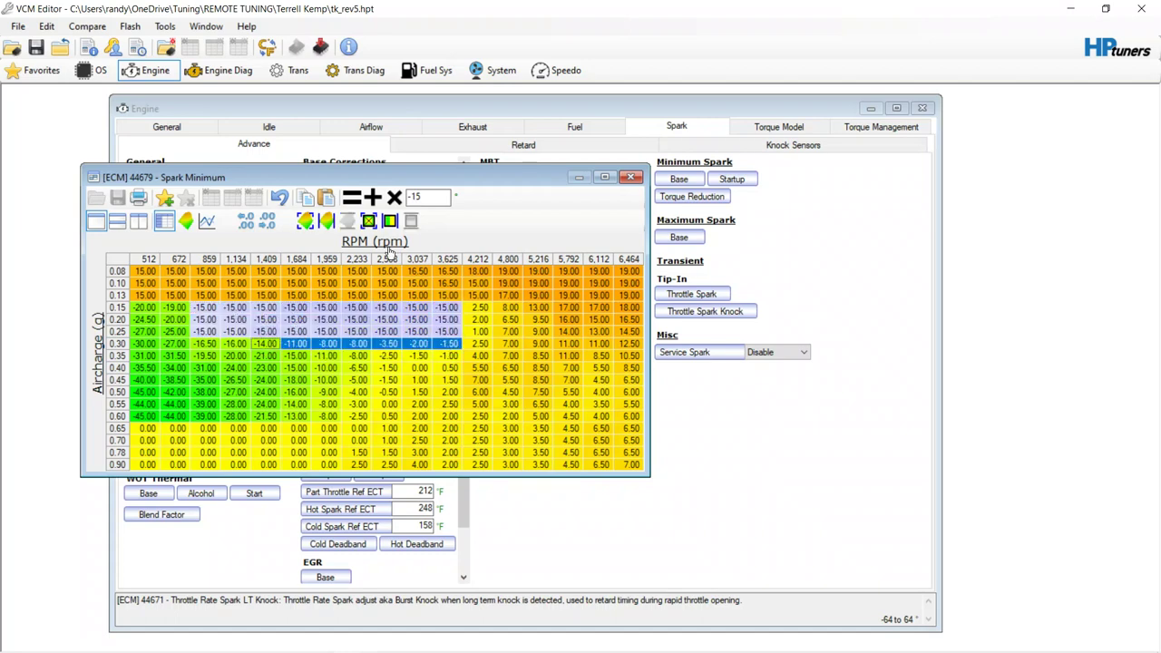
left_click(353, 198)
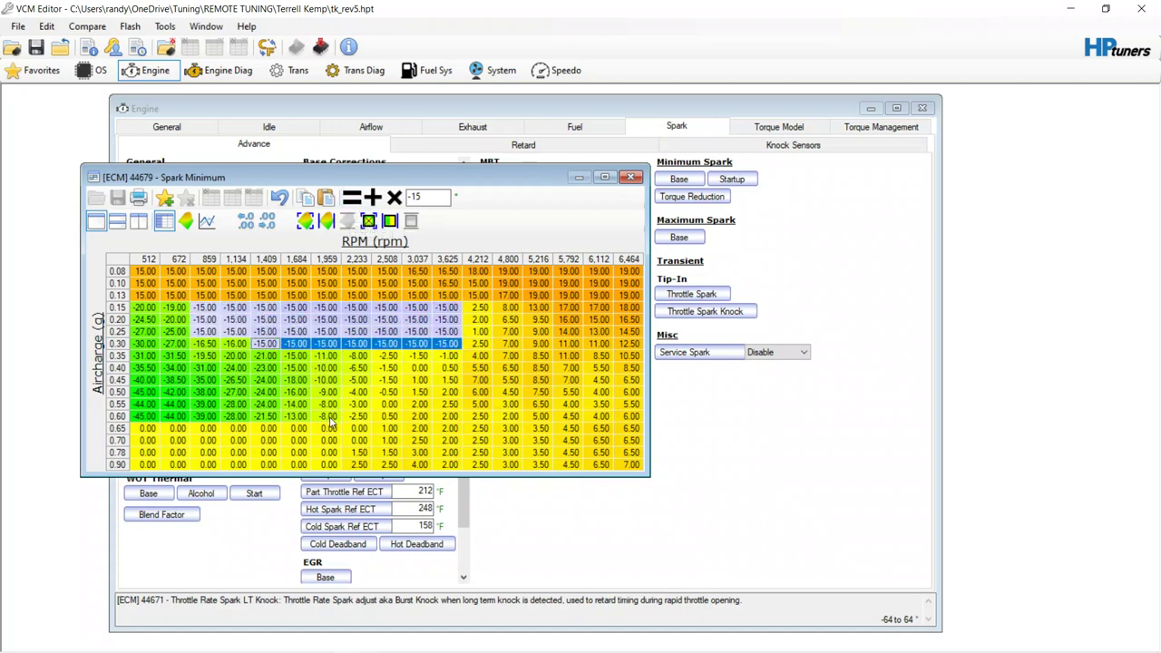
left_click_drag(328, 415, 458, 357)
left_click(353, 198)
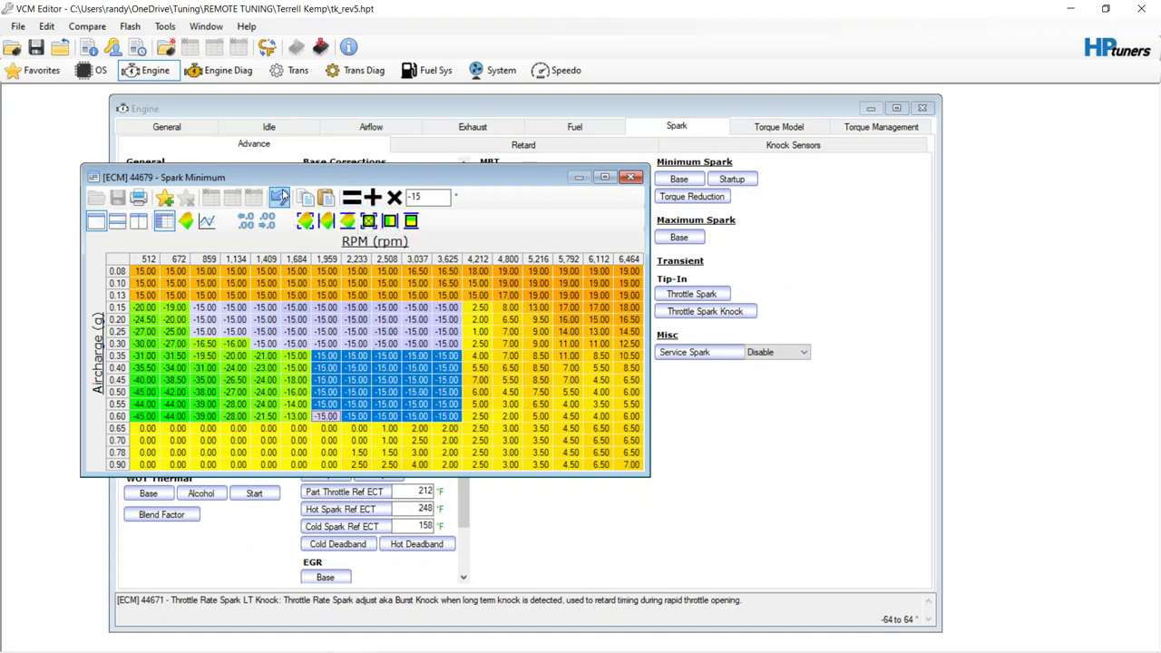
left_click(280, 198)
left_click(279, 198)
left_click(280, 198)
left_click(279, 197)
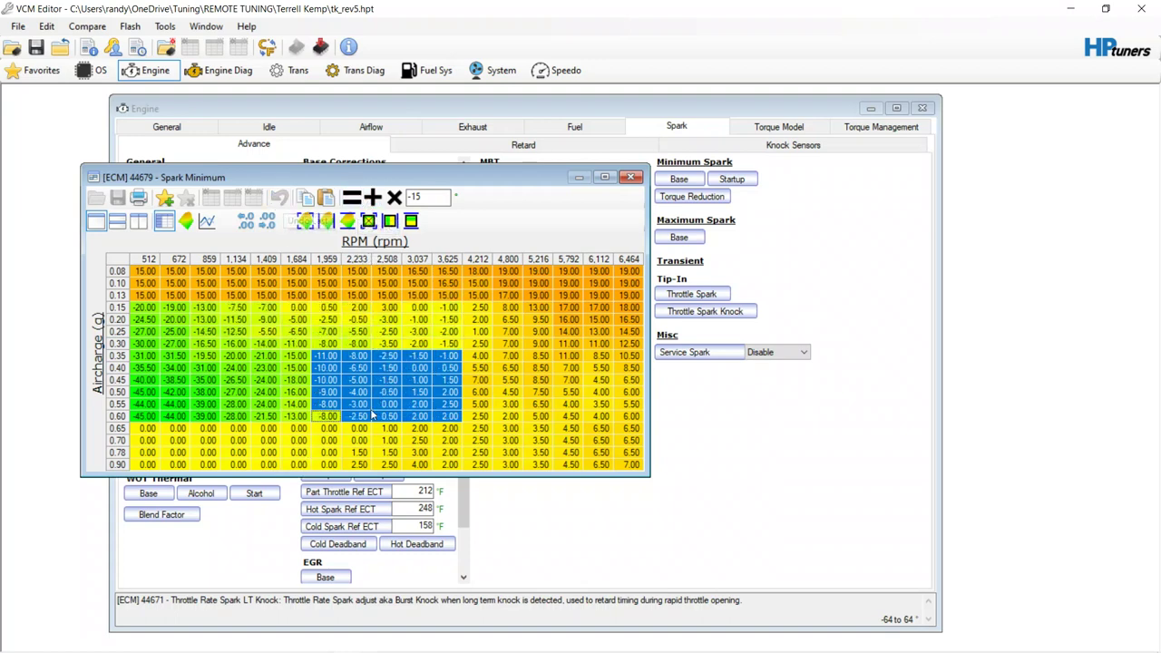
left_click(359, 360)
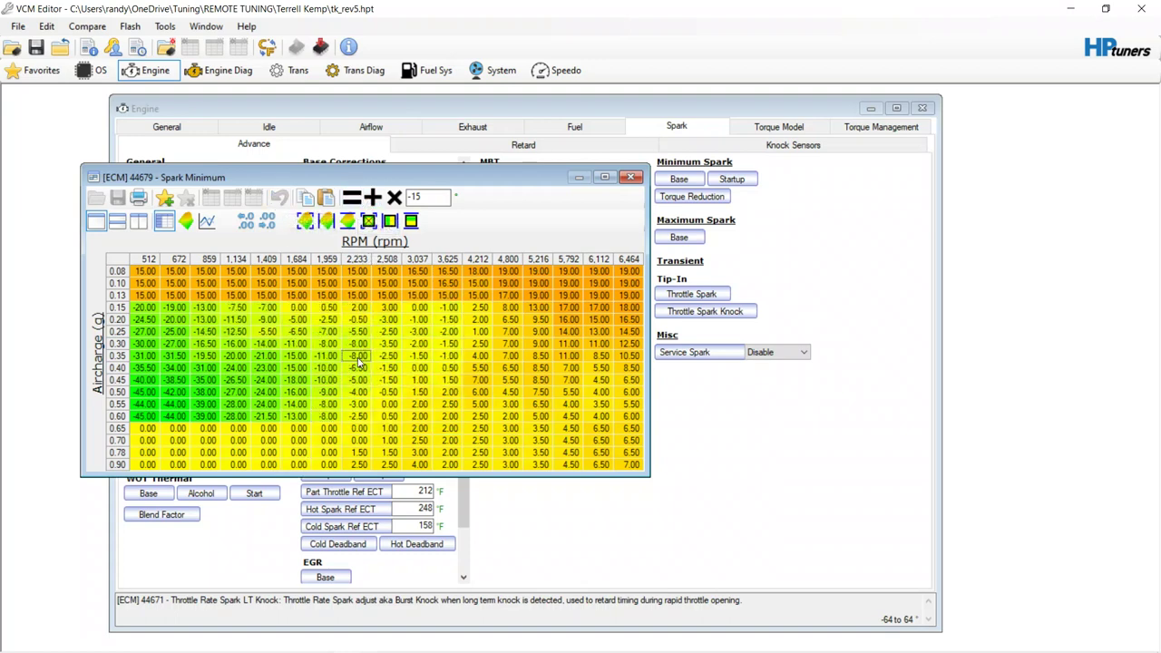
left_click(209, 309)
Step: Inspect the Spark Minimum table cell at 672 RPM and 0.35 airmass
left_click(177, 356)
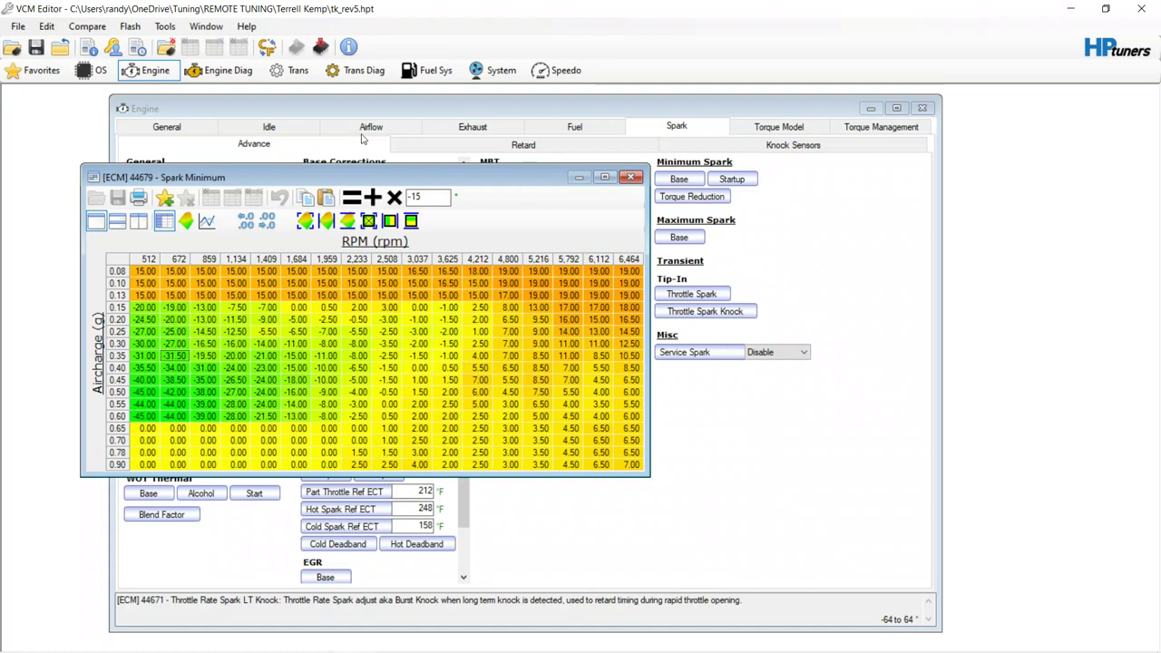
Step: Close Spark Minimum, review the Idle RPM Minimum Setpoint P/N table, then return to Spark settings
left_click(631, 177)
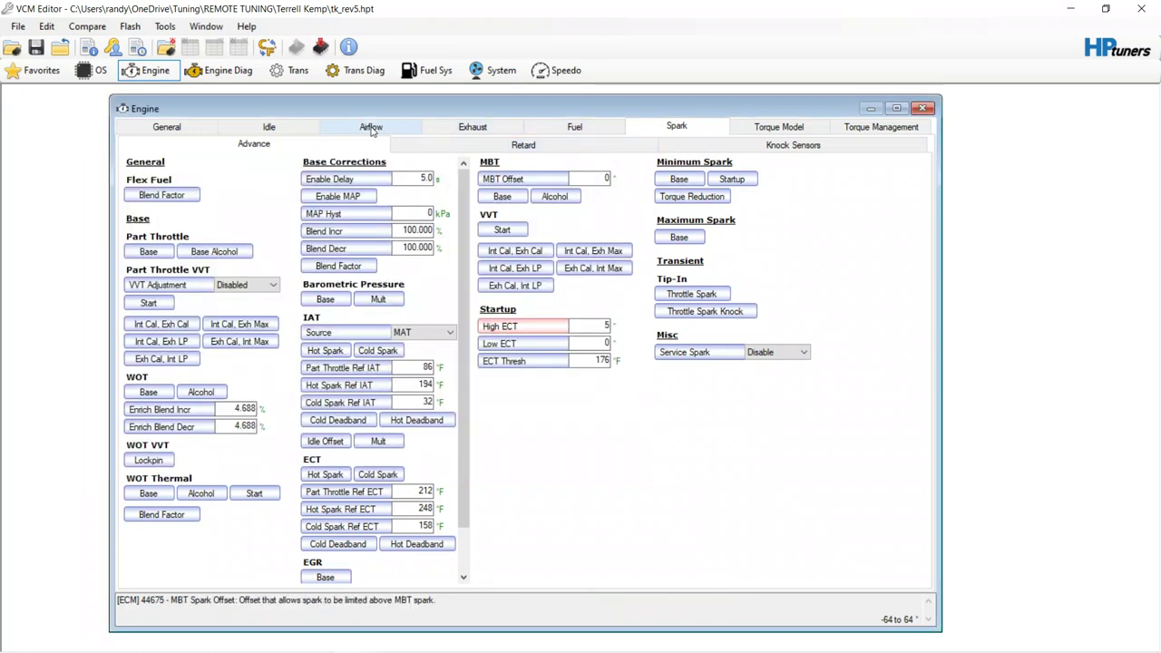
left_click(305, 126)
left_click(473, 143)
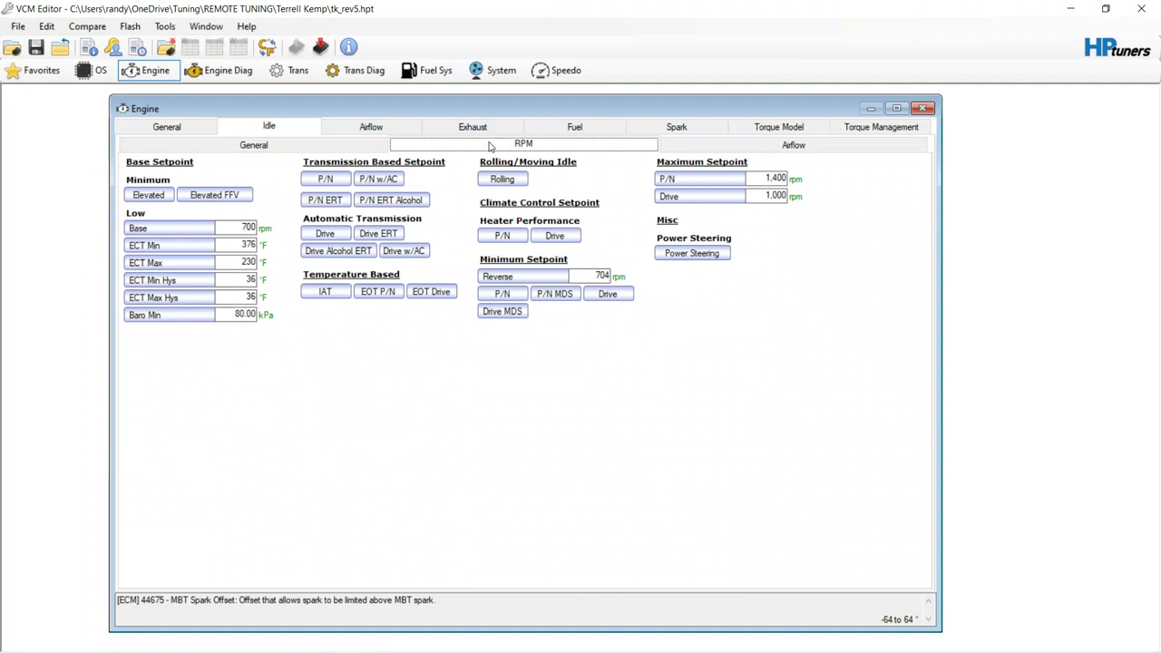
left_click(502, 293)
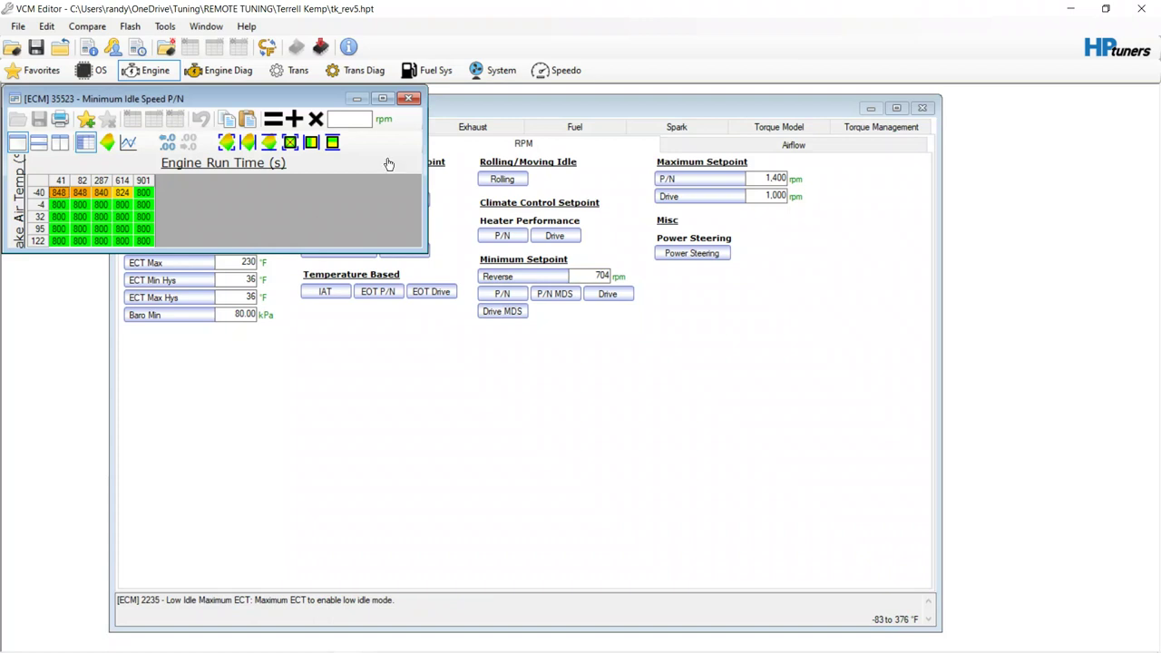
left_click(409, 98)
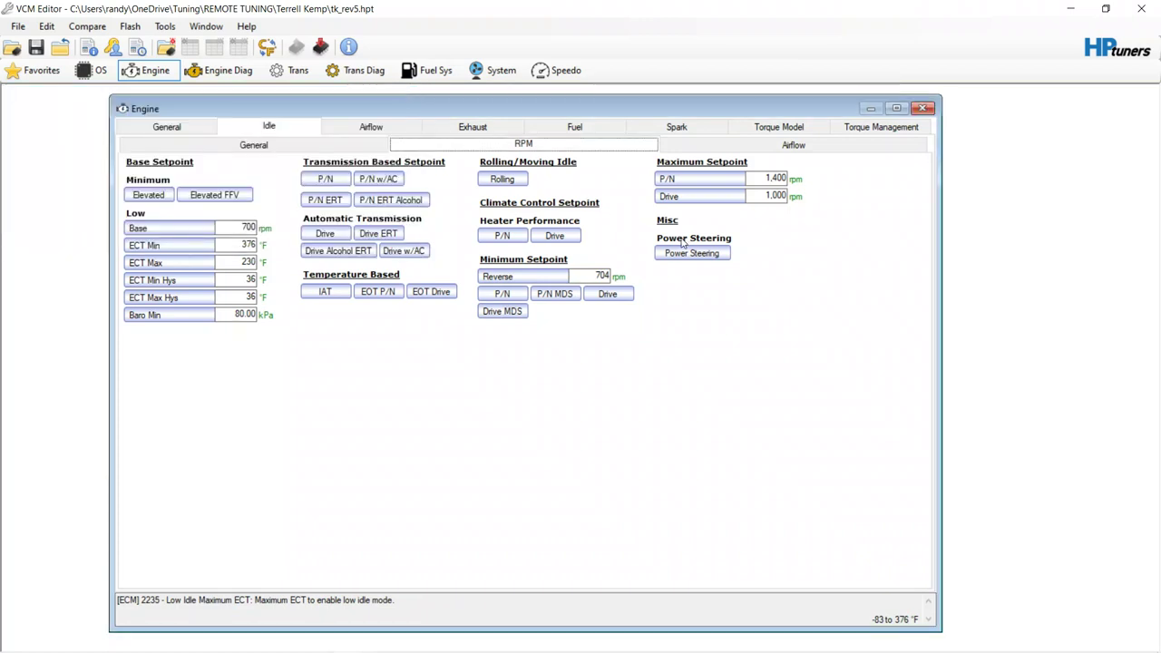
left_click(682, 129)
Step: Open the base Friction Torque table (12882) under Torque Management > Torque Model > Loss
left_click(877, 129)
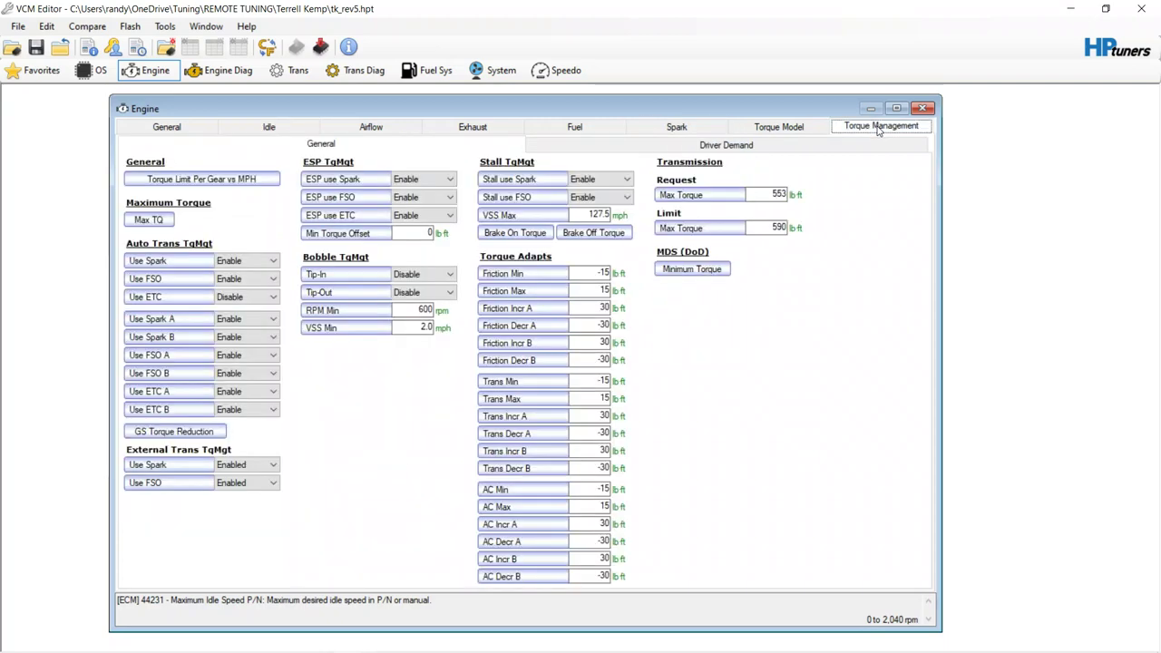
left_click(772, 131)
left_click(737, 148)
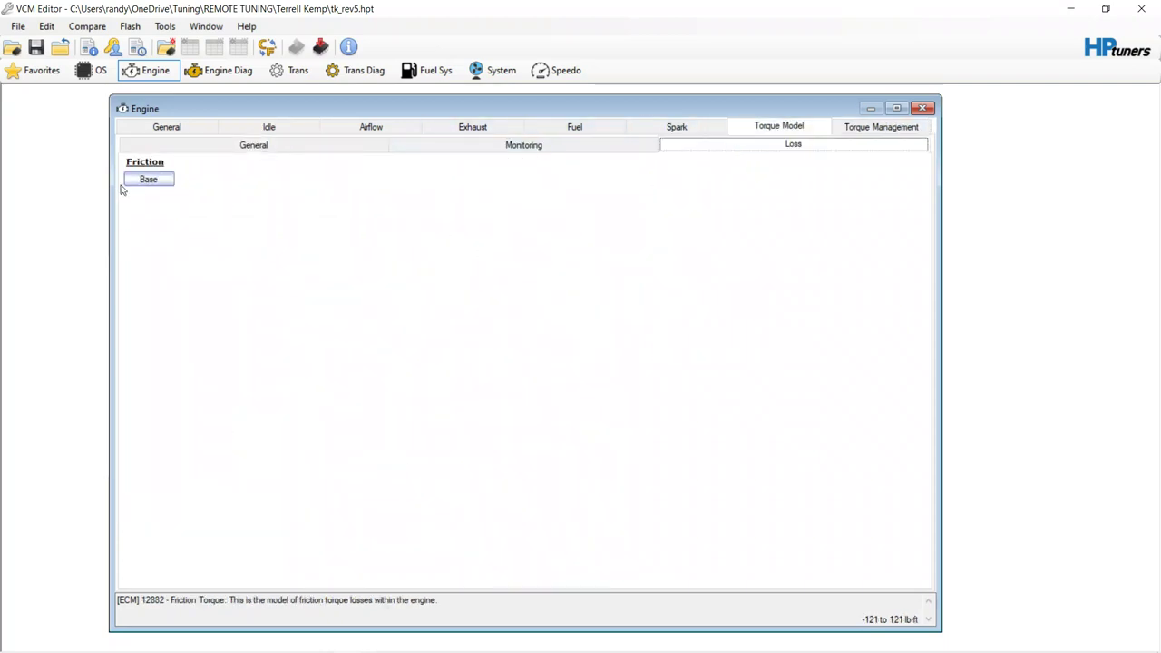
left_click(148, 179)
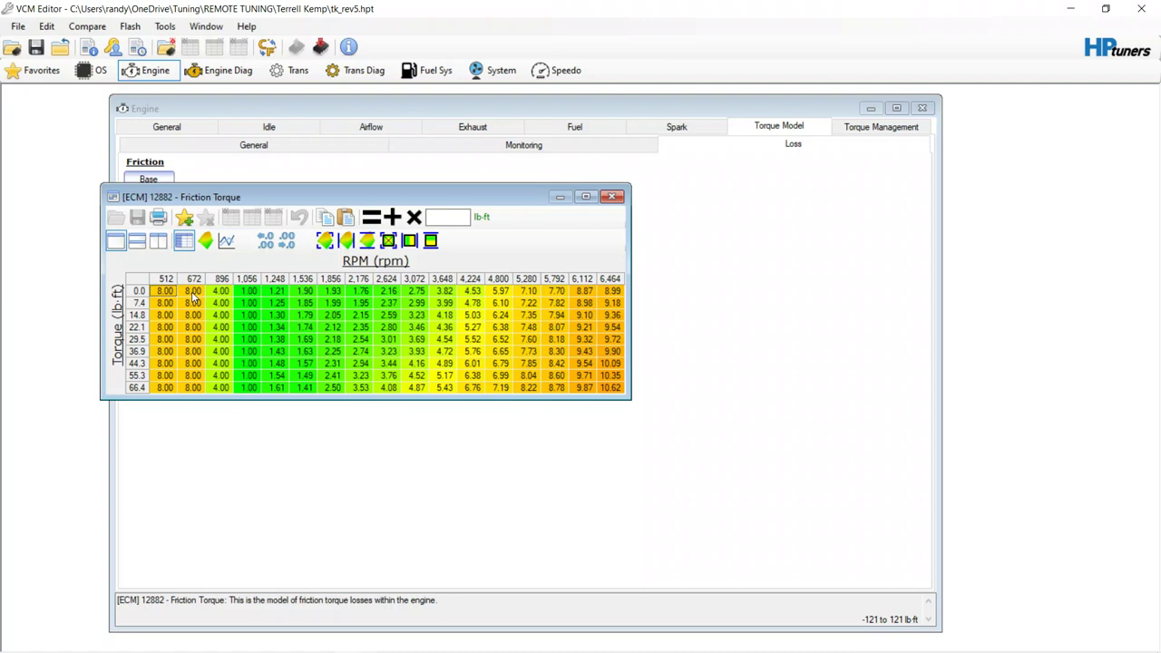
Step: Select and inspect the Friction Torque columns at 512, 672, 896 and 1,056 RPM
left_click_drag(192, 291, 102, 414)
left_click(161, 352)
left_click(227, 293)
left_click_drag(227, 292, 223, 392)
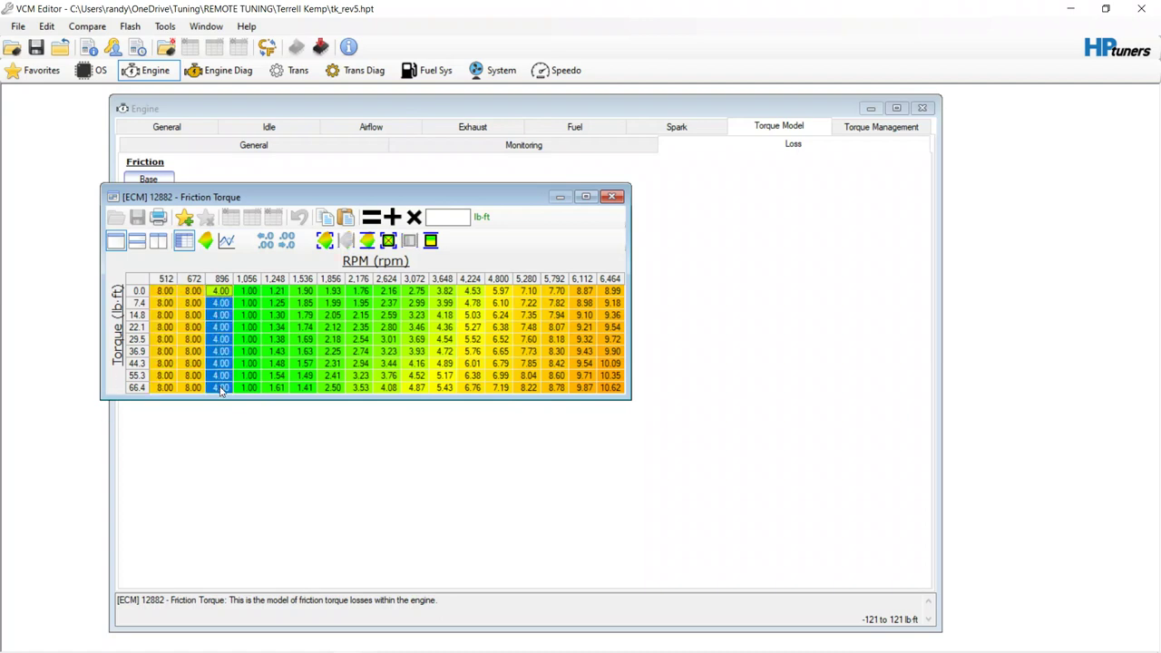
left_click(221, 315)
left_click_drag(249, 291, 246, 469)
left_click(258, 345)
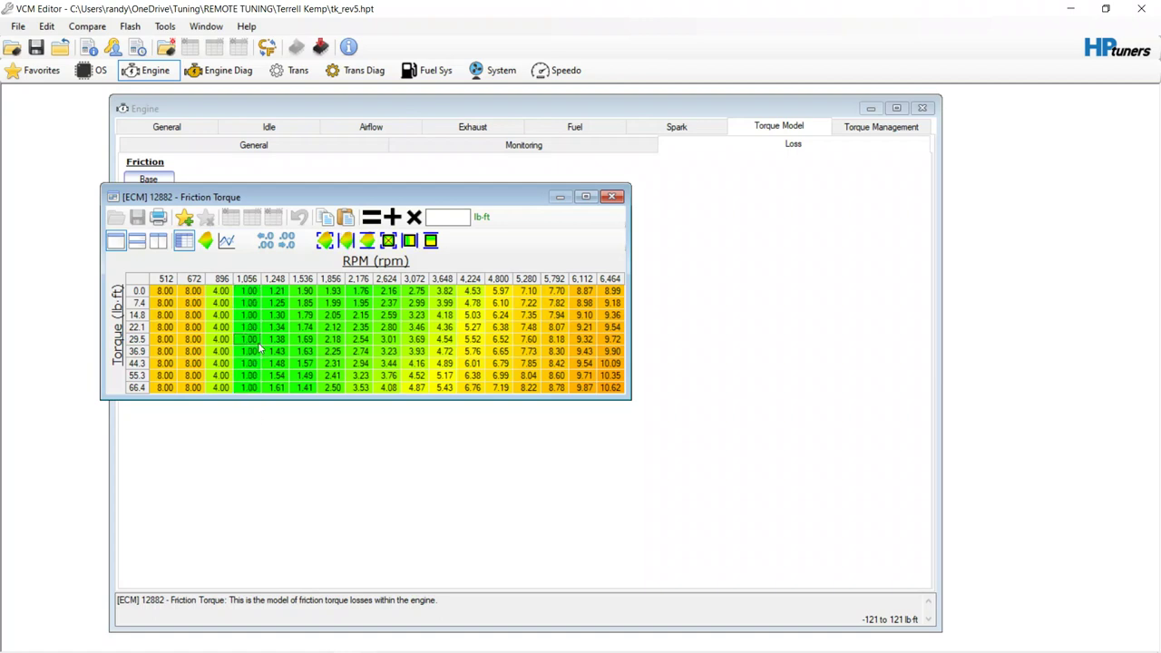